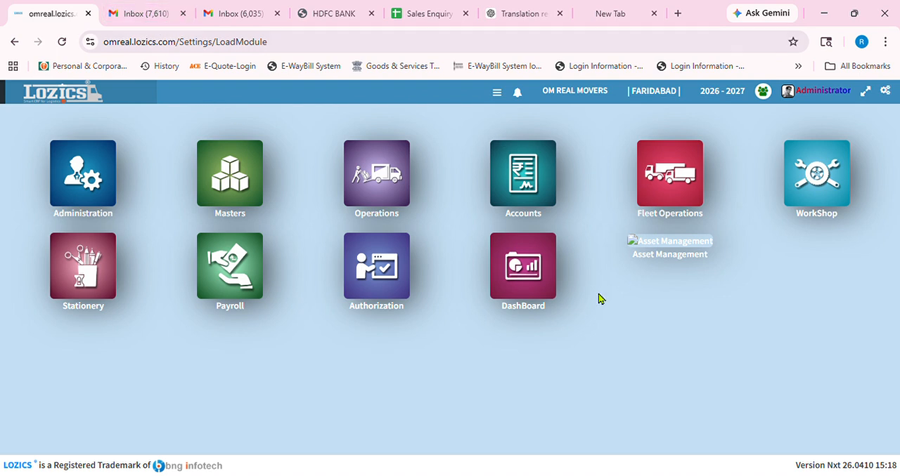
- Open a new Credit Note voucher from the Bill Passing vouchers of the Accounts module
click(504, 185)
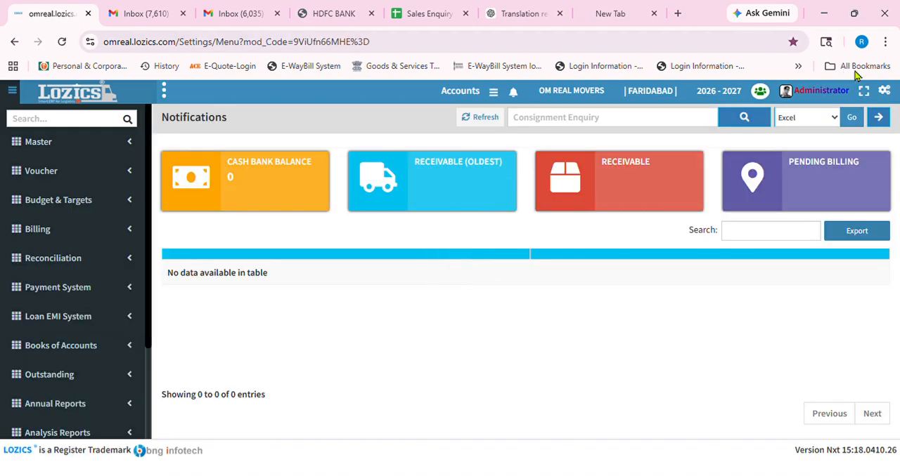
click(103, 170)
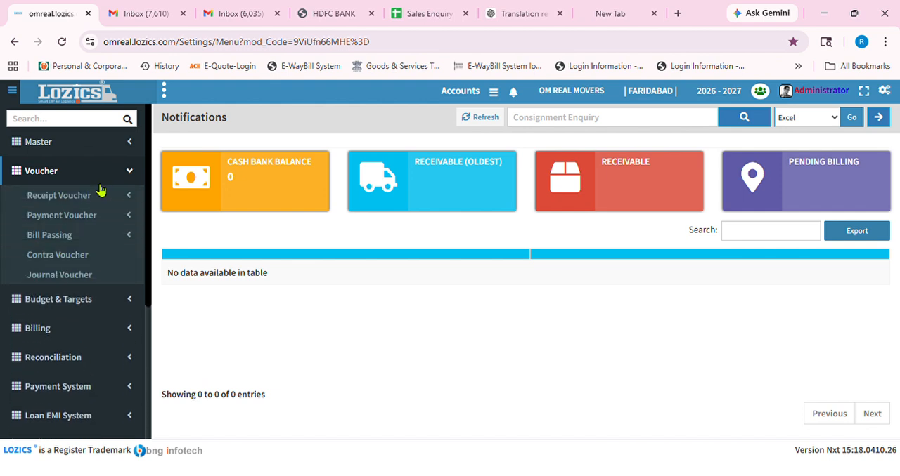
click(93, 220)
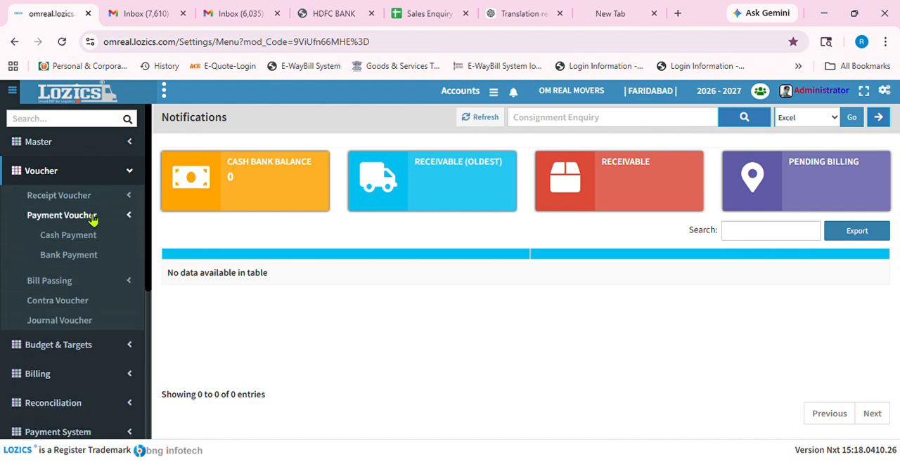
click(74, 320)
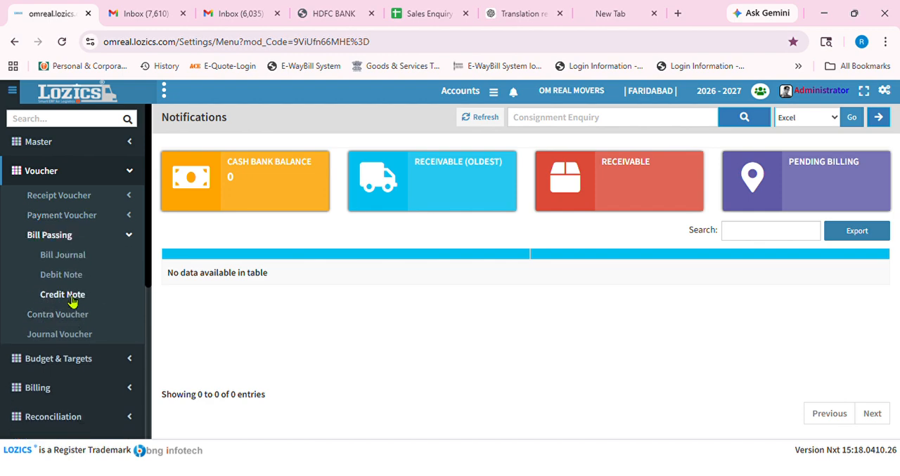
click(71, 296)
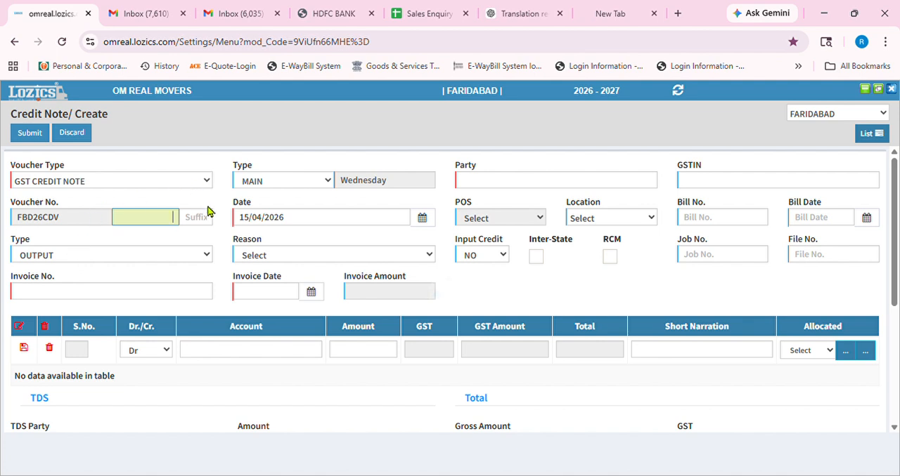
- Set the party to VMS EQUIPMENTS P. LTD. and choose invoice number FBD25M000370 for the credit note
click(493, 188)
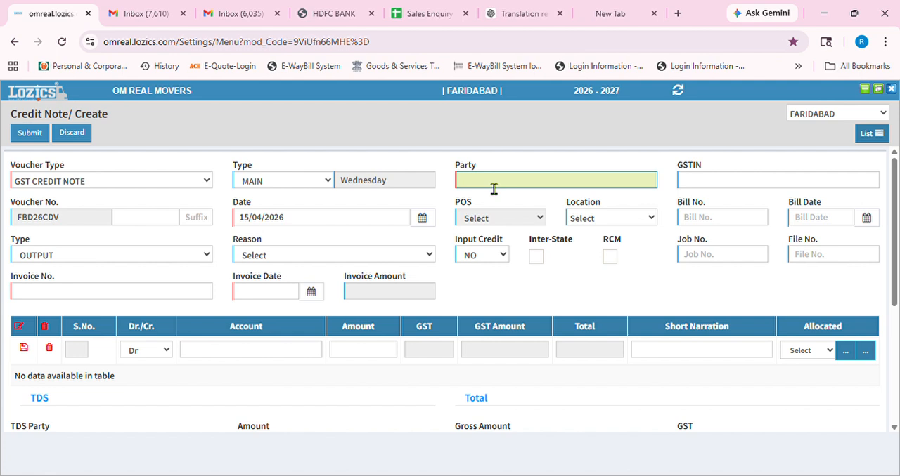
text(vms)
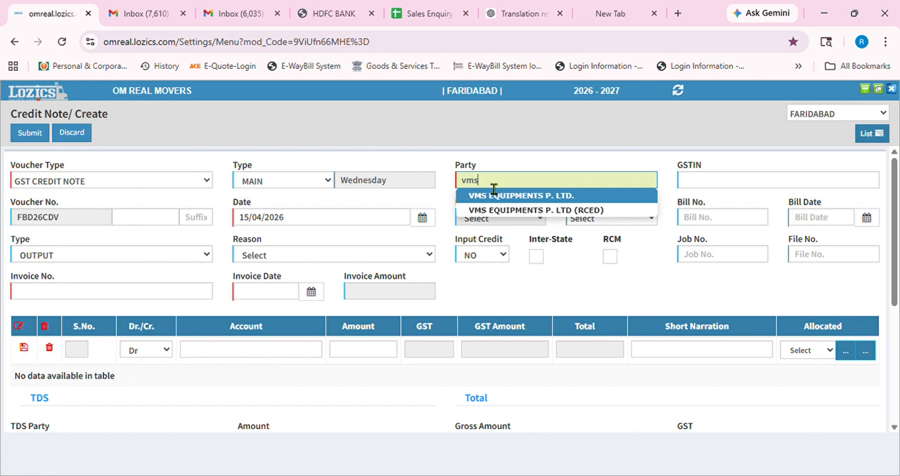
click(494, 190)
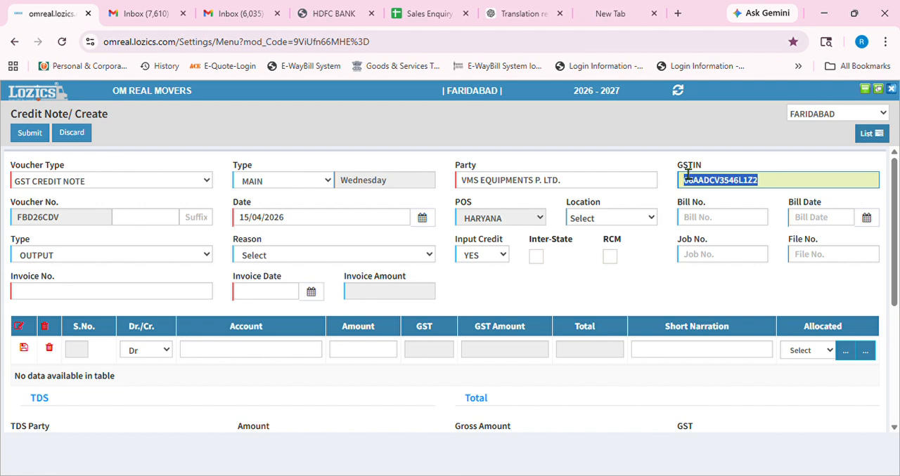
click(164, 301)
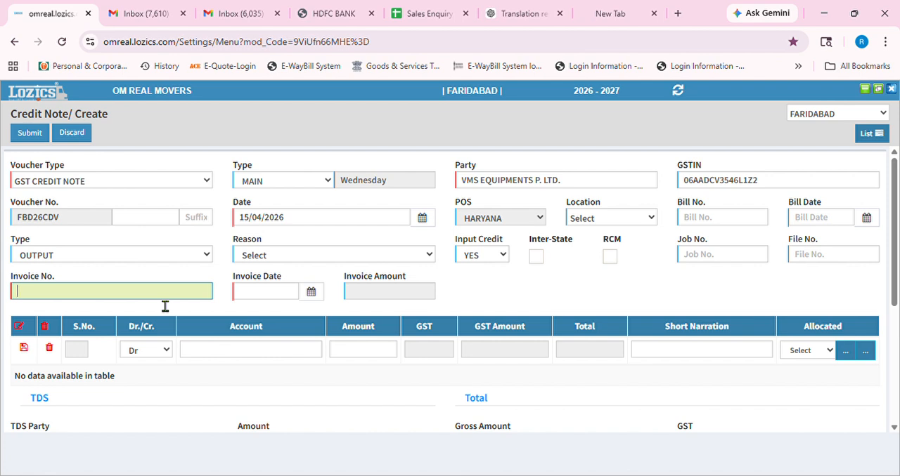
text(fbd25)
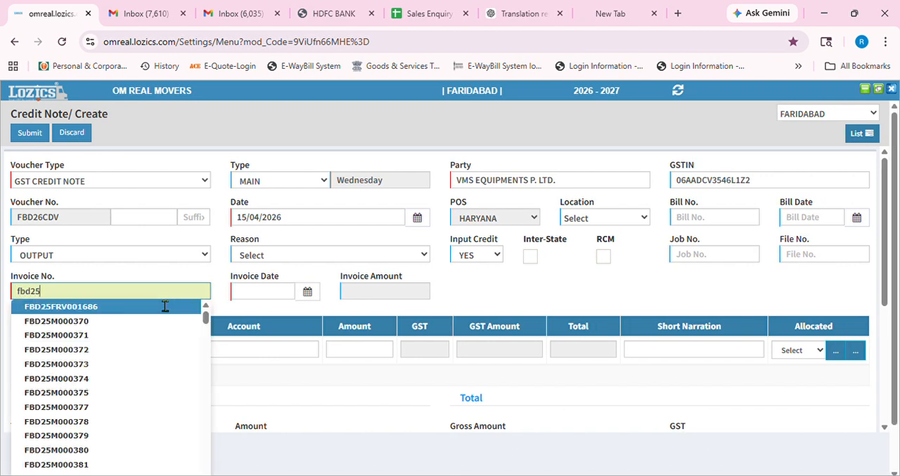
key(Down)
key(Return)
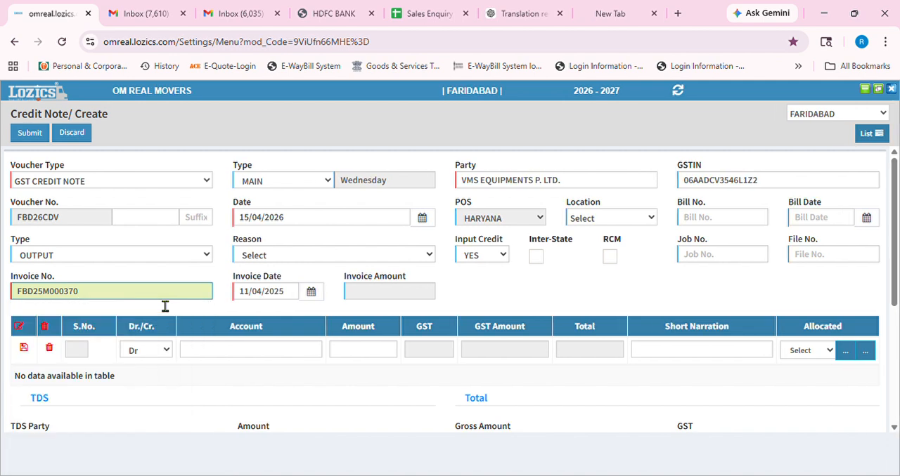
- Copy the invoice number FBD25M000370 into the bill number and set the bill date to 05/01/2026
key(ctrl+a)
key(ctrl+c)
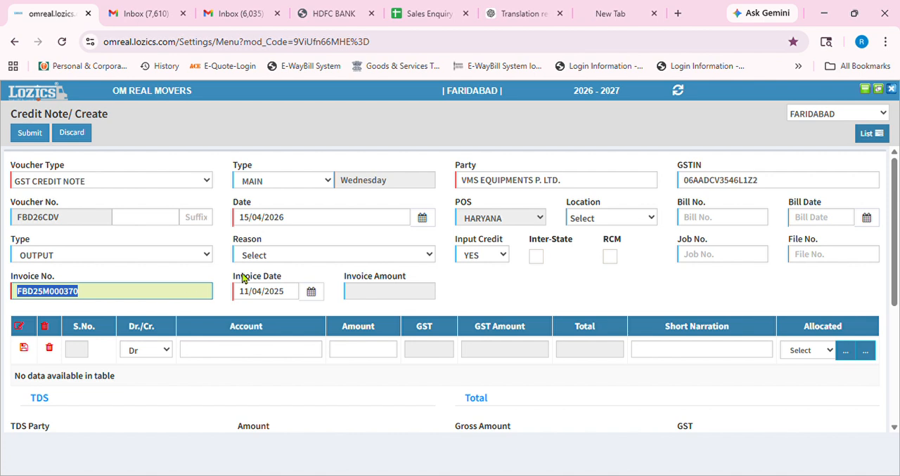
click(721, 227)
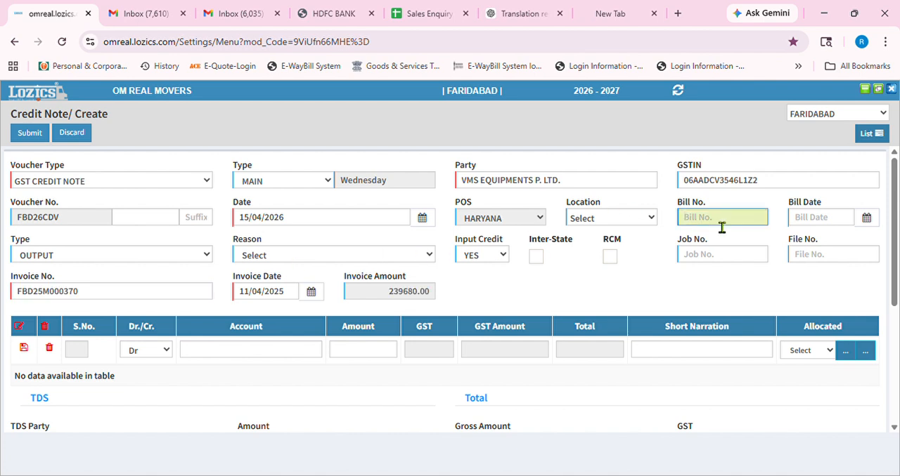
key(ctrl+v)
key(Tab)
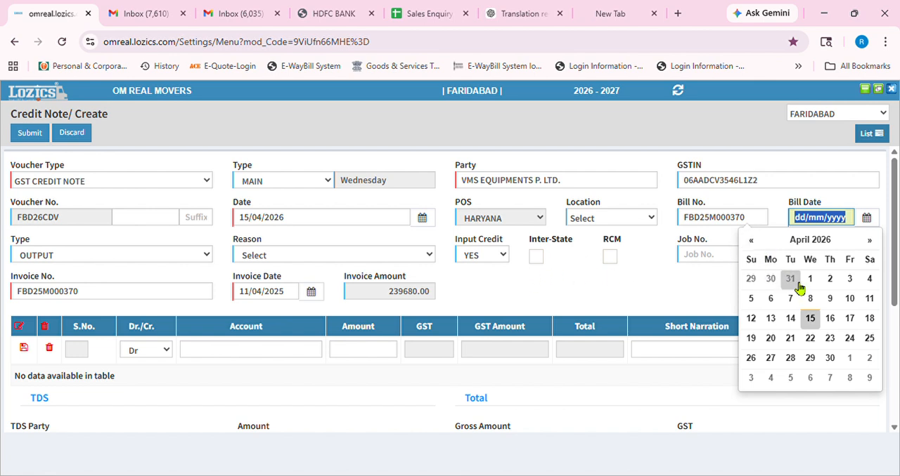
click(755, 243)
click(759, 246)
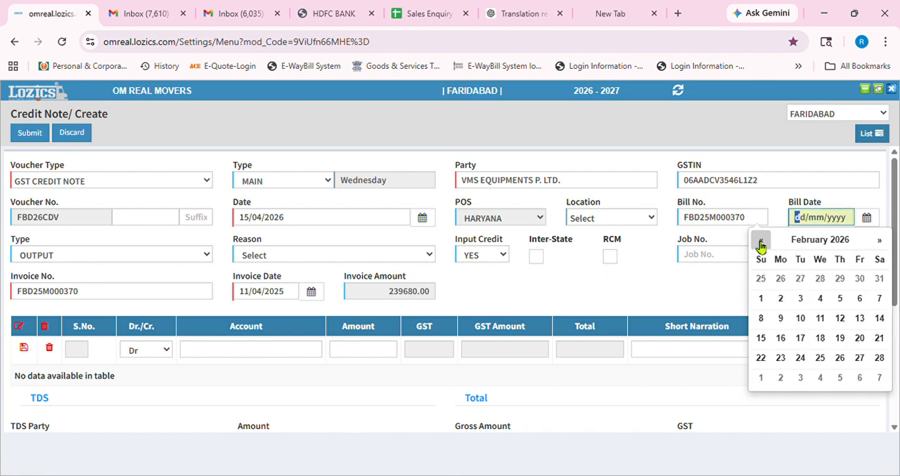
click(760, 243)
click(780, 306)
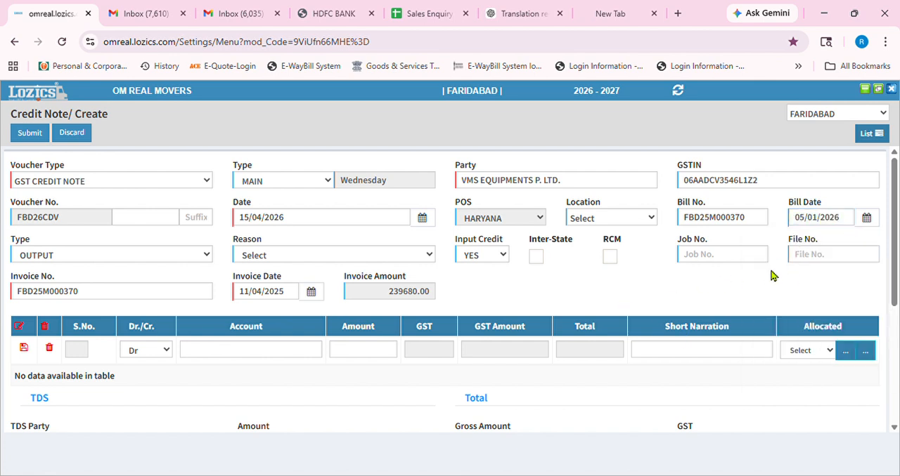
- Enter a debit line for the DEBIT/CREDIT NOTE account with an amount of 100
scroll(317, 320, down, 1)
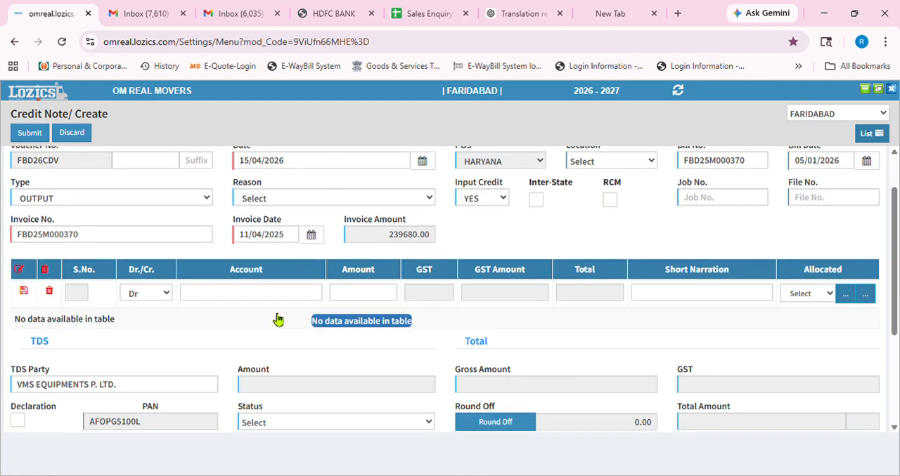
click(227, 295)
text(deb)
key(Down)
key(Down)
key(Down)
key(Down)
key(Down)
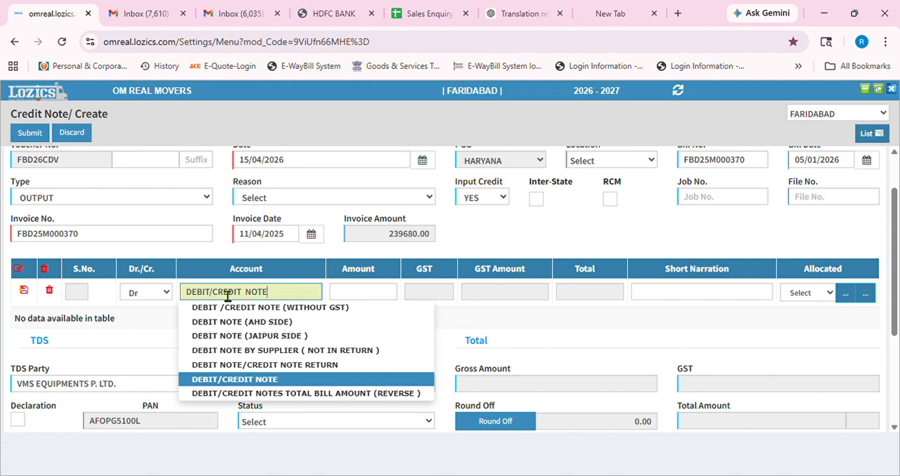
key(Tab)
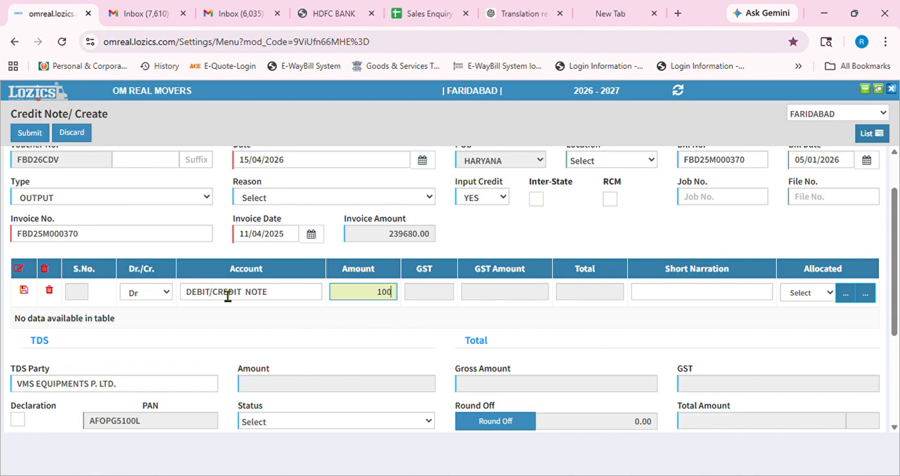
- Save the line's GST details with HSN/SAC 996511, category SERVICES and GST 18 %, and add the line to the voucher
key(Tab)
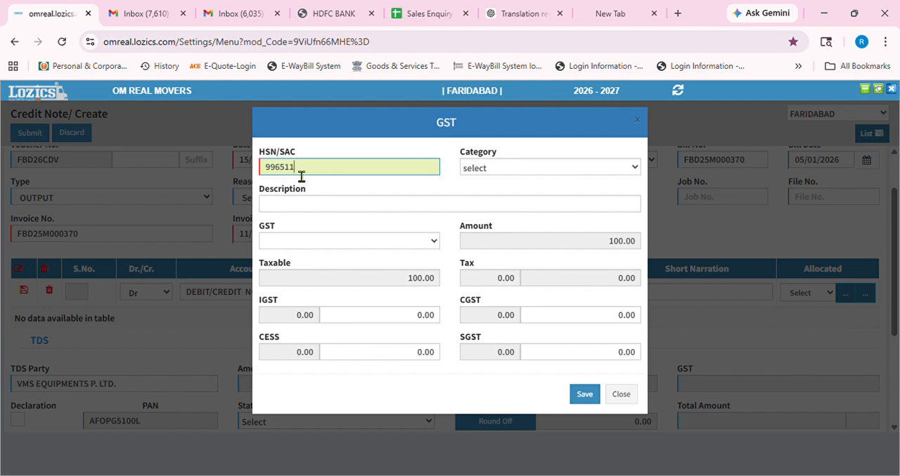
key(Tab)
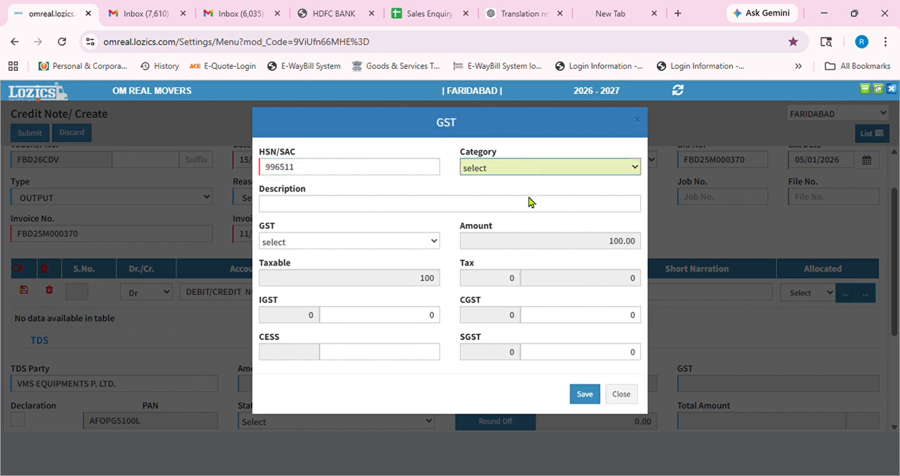
key(s)
click(342, 214)
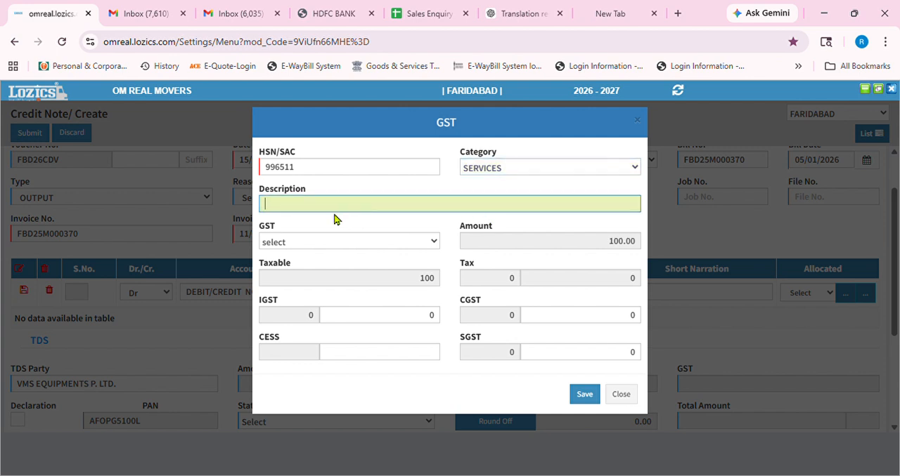
key(Tab)
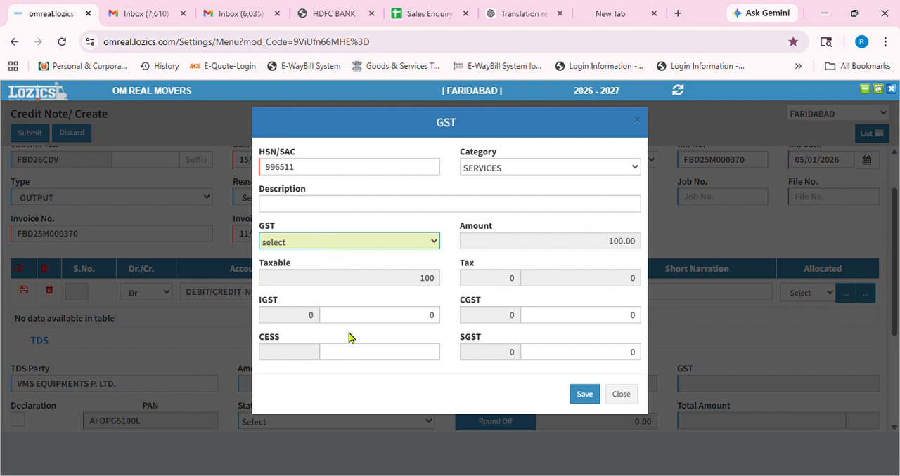
click(302, 245)
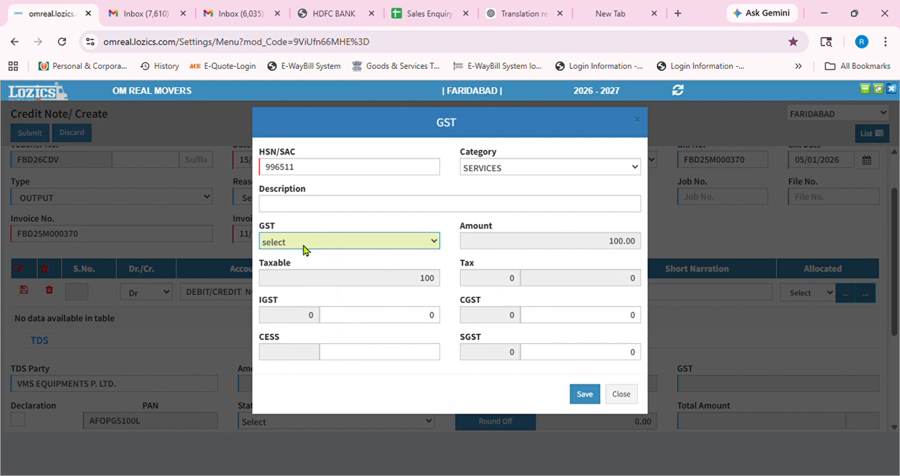
click(428, 268)
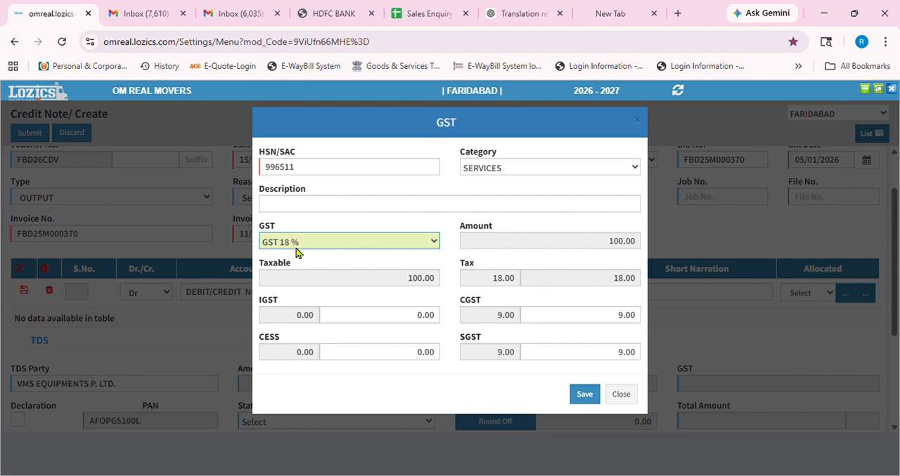
click(580, 395)
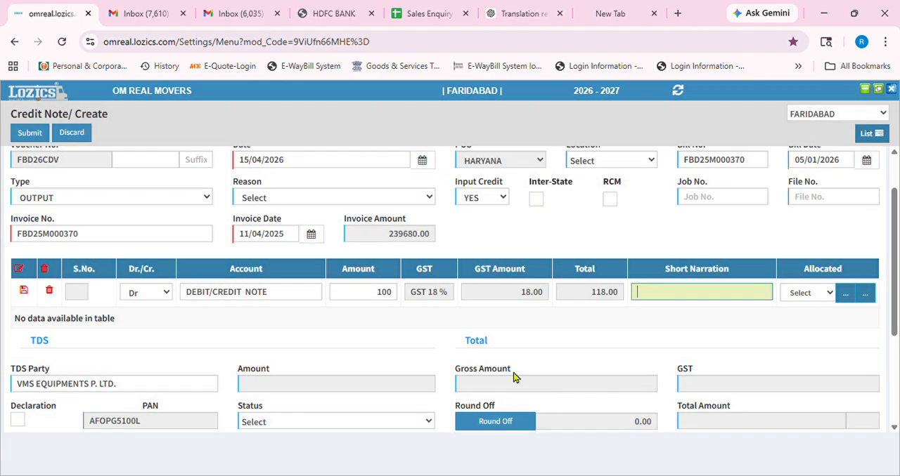
key(Tab)
key(Tab)
key(Tab)
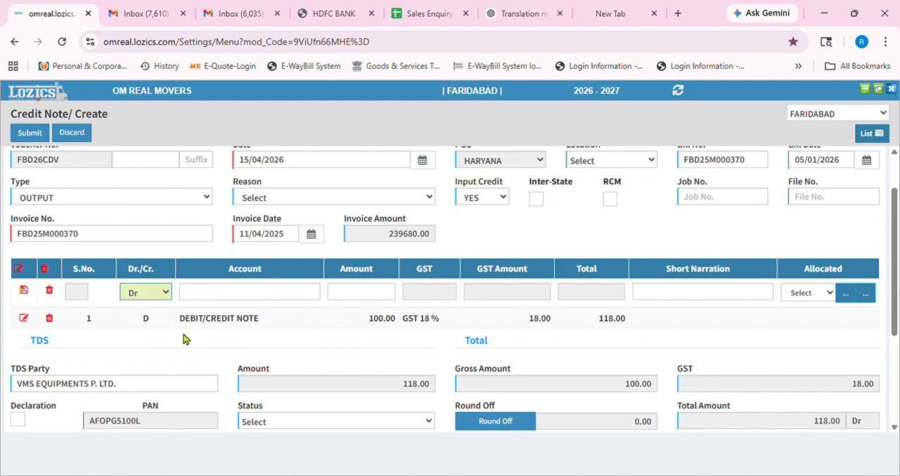
- Expand the bill adjustment section and try to enter the copied invoice number FBD25M000370 as its bill number
scroll(300, 334, down, 3)
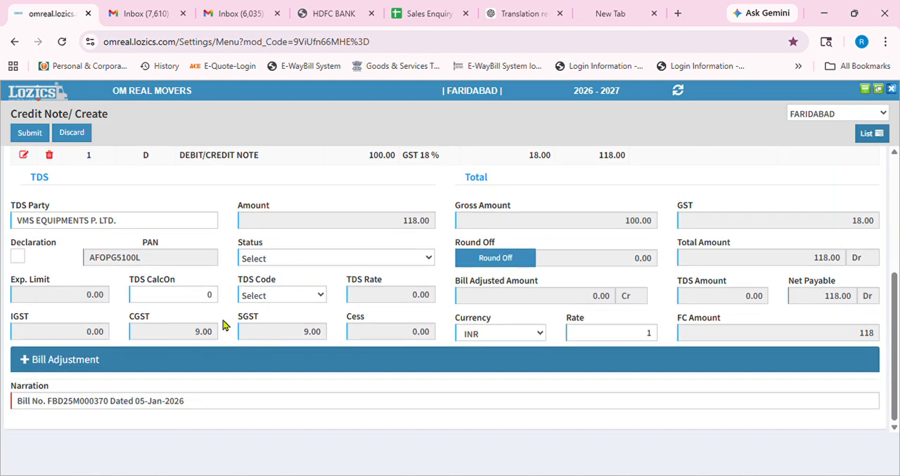
click(52, 363)
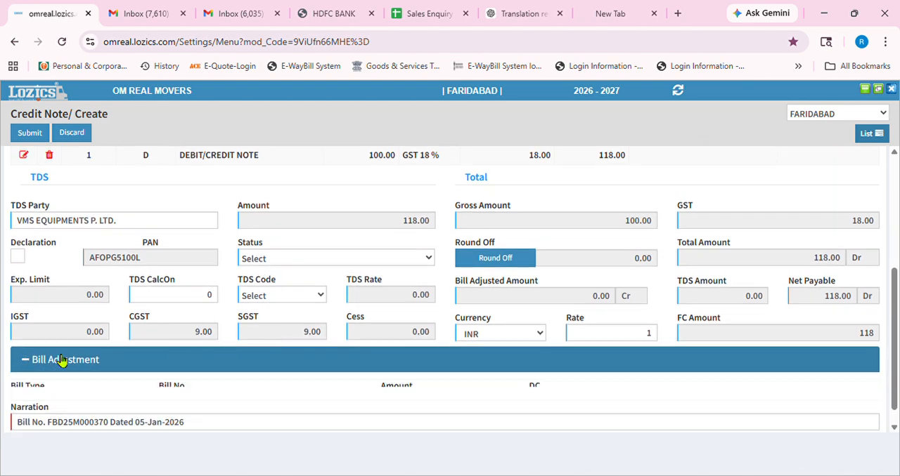
scroll(114, 245, up, 1)
scroll(116, 244, up, 3)
drag(106, 295, 4, 300)
key(ctrl+c)
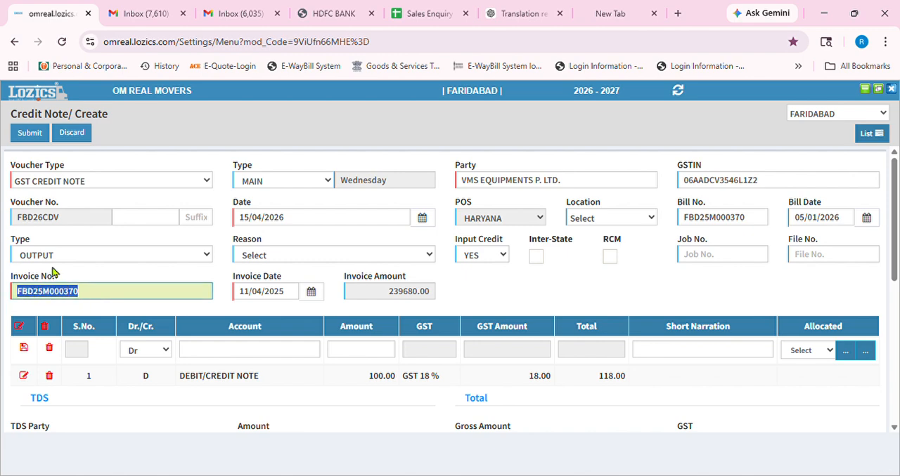
scroll(55, 273, down, 5)
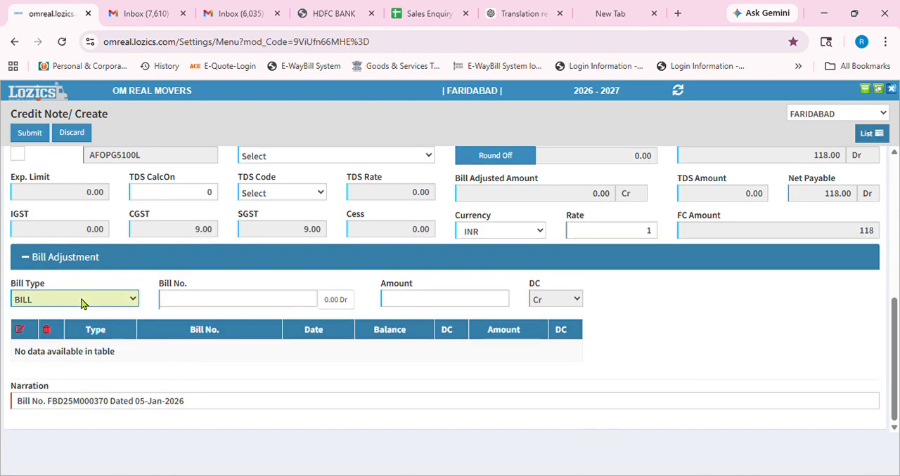
click(201, 304)
key(ctrl+v)
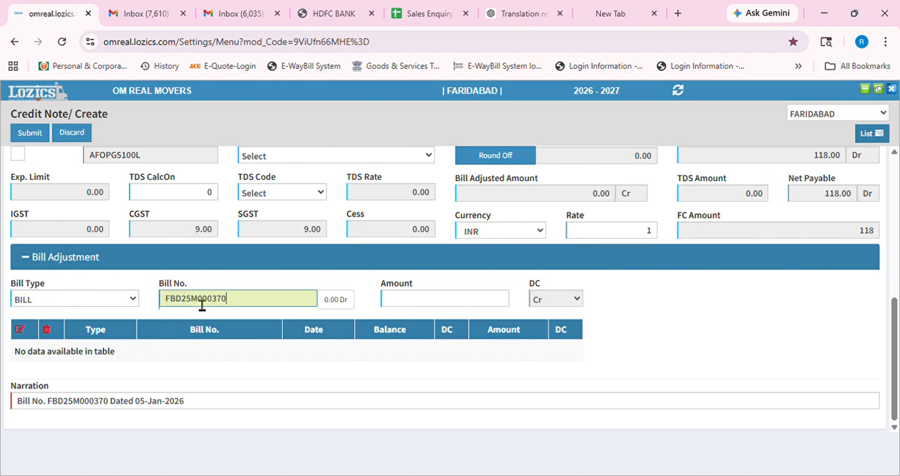
key(Tab)
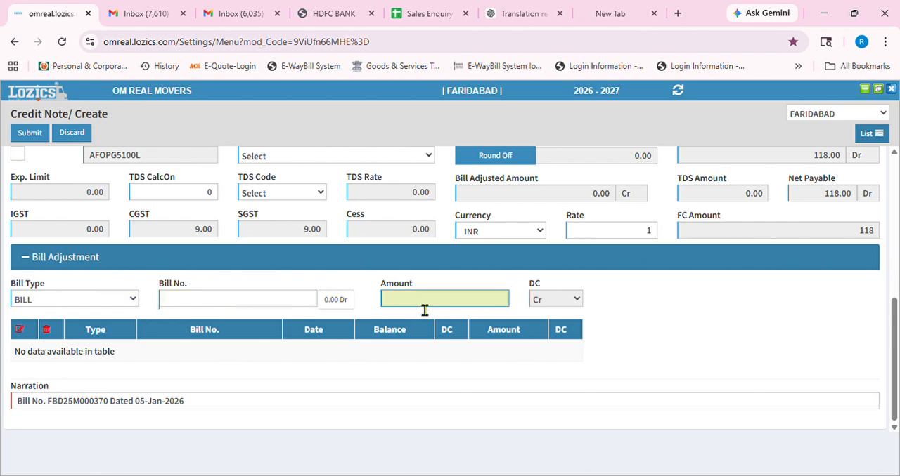
- Check the account line's amount and enter 100 as the bill adjustment amount
scroll(424, 310, up, 5)
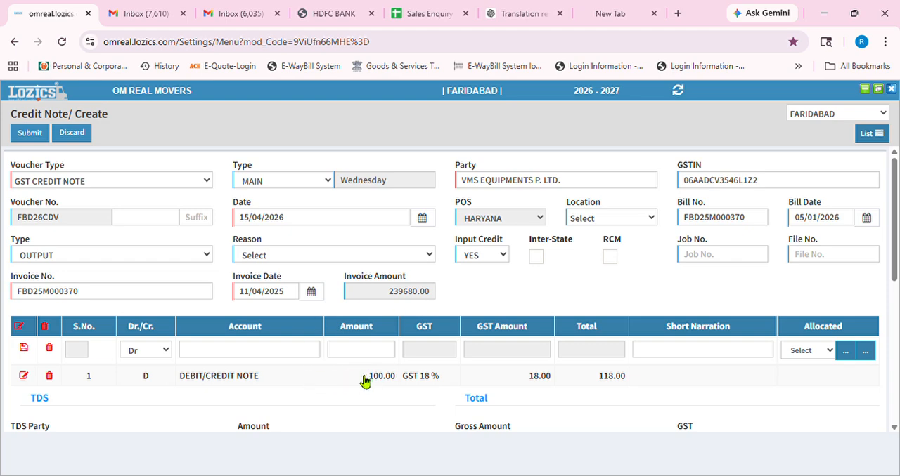
scroll(364, 388, down, 5)
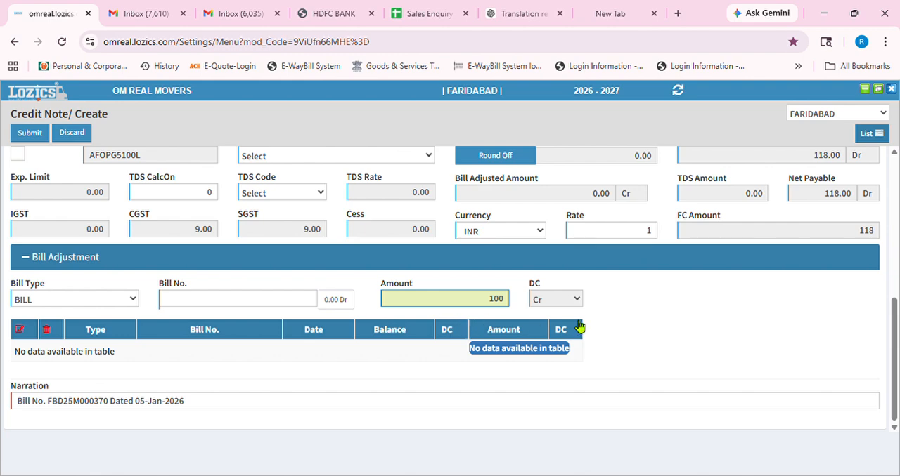
scroll(590, 326, up, 5)
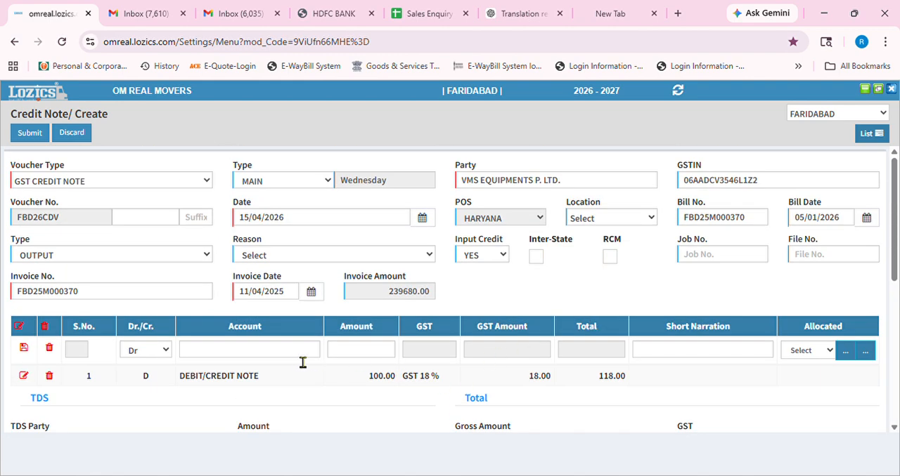
- Leave the unsaved voucher for the credit note list and open the existing credit note for ISGEC HEAVY ENGINEERING LTD (ORISSA)
scroll(288, 366, down, 5)
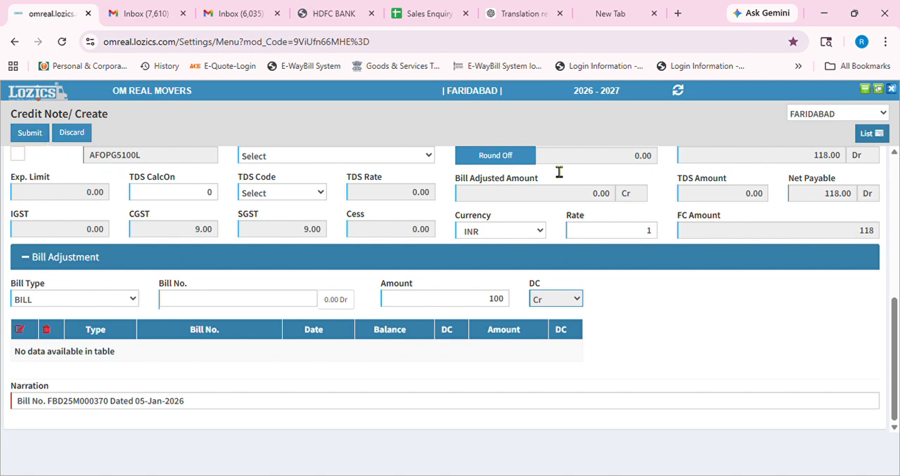
click(871, 135)
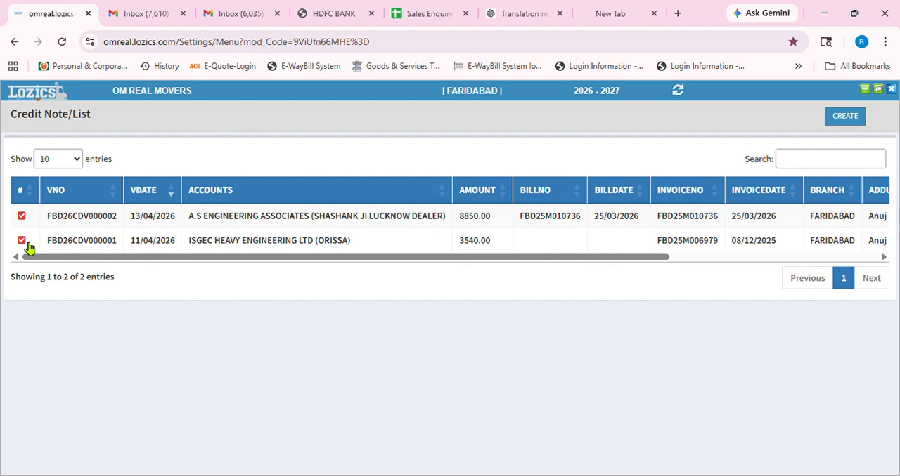
click(27, 243)
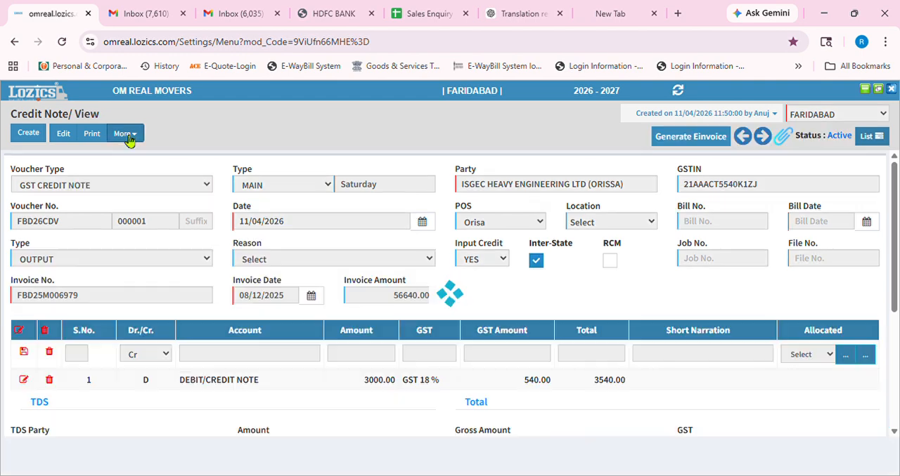
- Review the additional actions available for the saved credit note, and check its totals and highlight its narration text
click(127, 133)
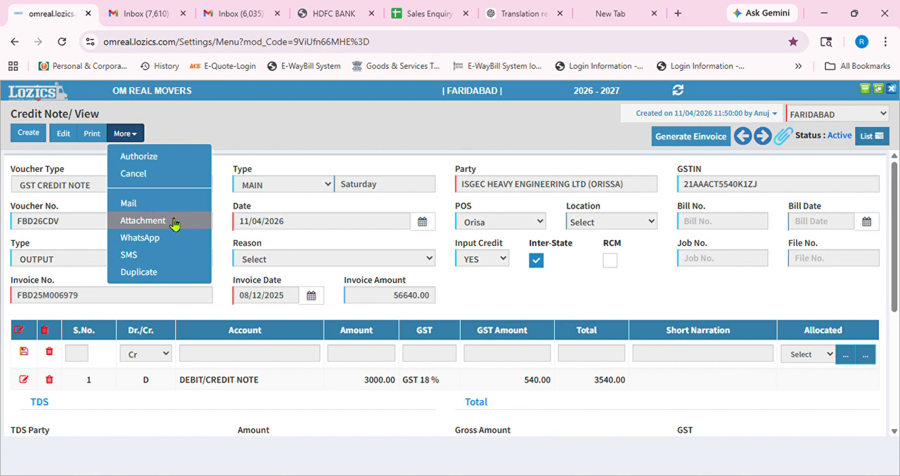
scroll(149, 340, down, 3)
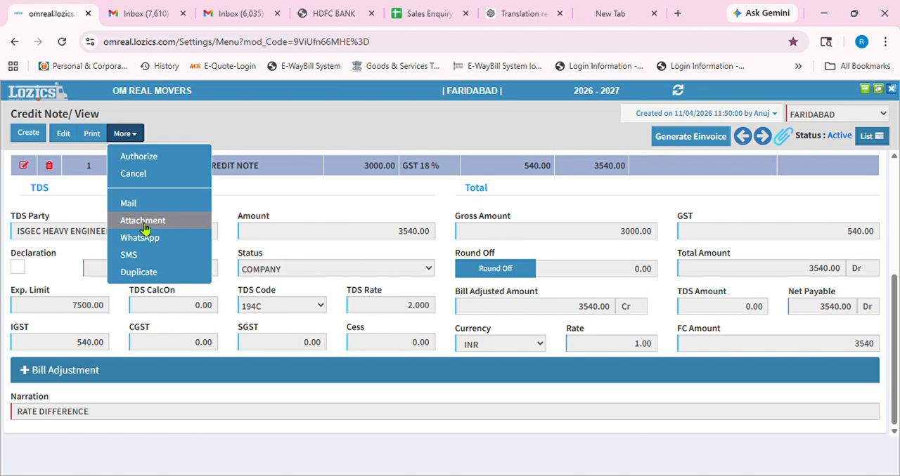
drag(114, 419, 8, 419)
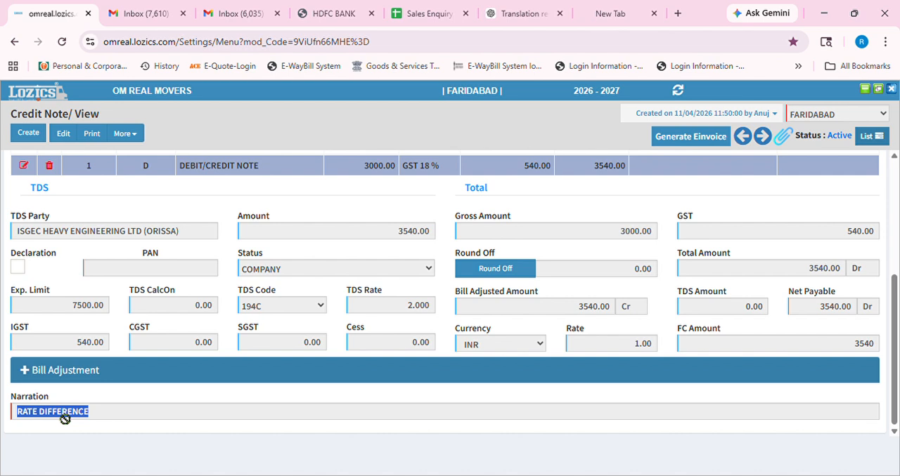